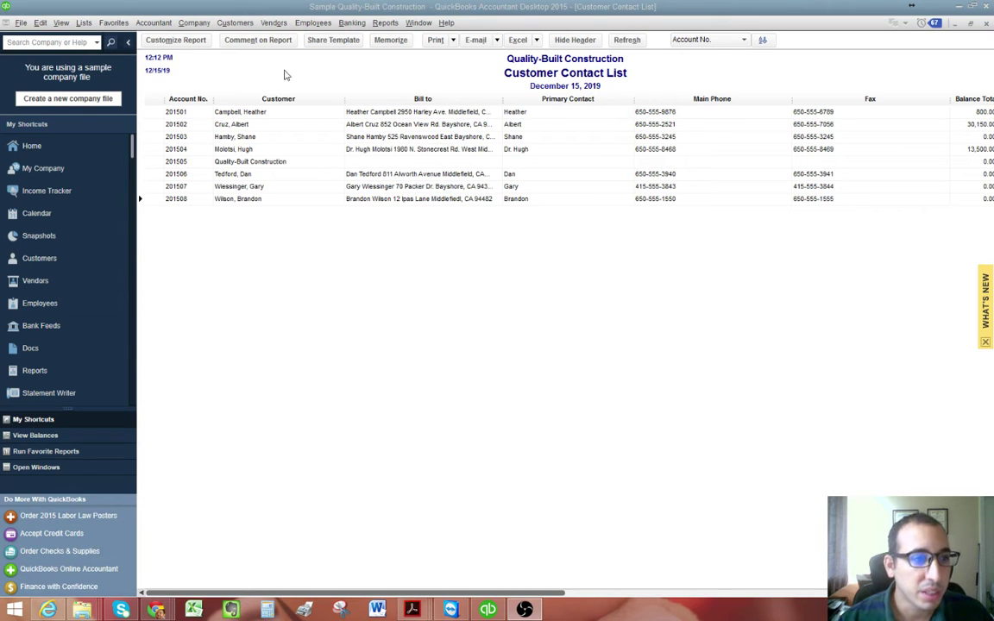
- Start a new customer record in the Customer Center and name it ABC COMPANY, leaving the address details empty
{"action": "left_click", "coordinate": [234, 23]}
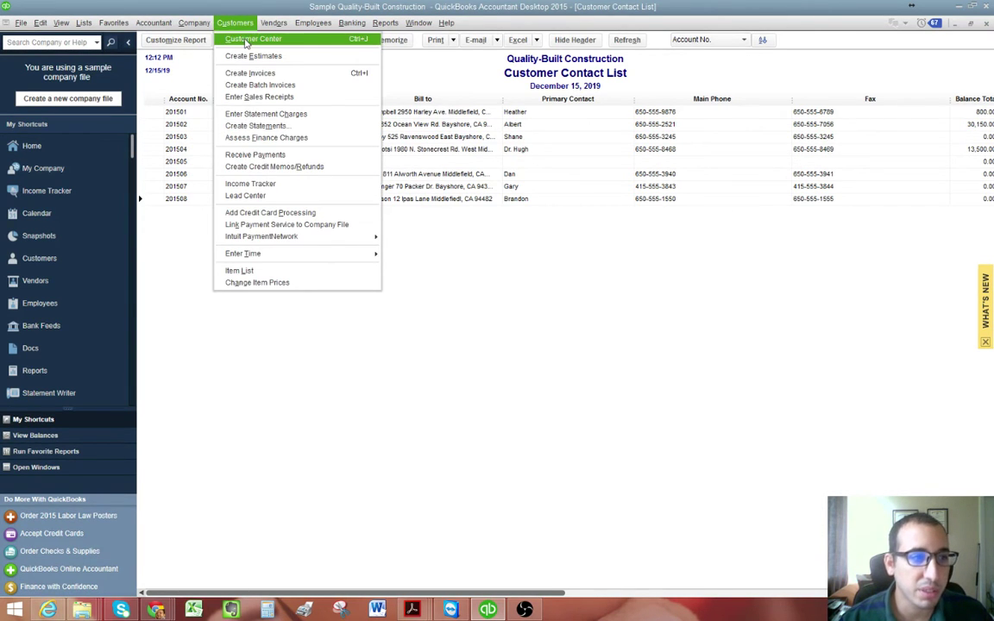
{"action": "left_click", "coordinate": [244, 40]}
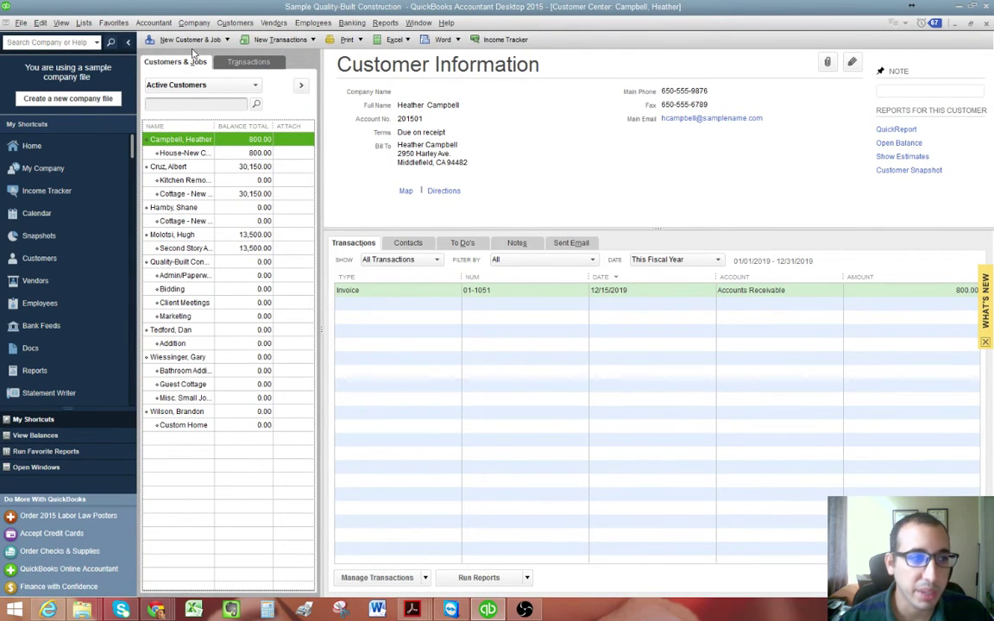
{"action": "left_click", "coordinate": [197, 39]}
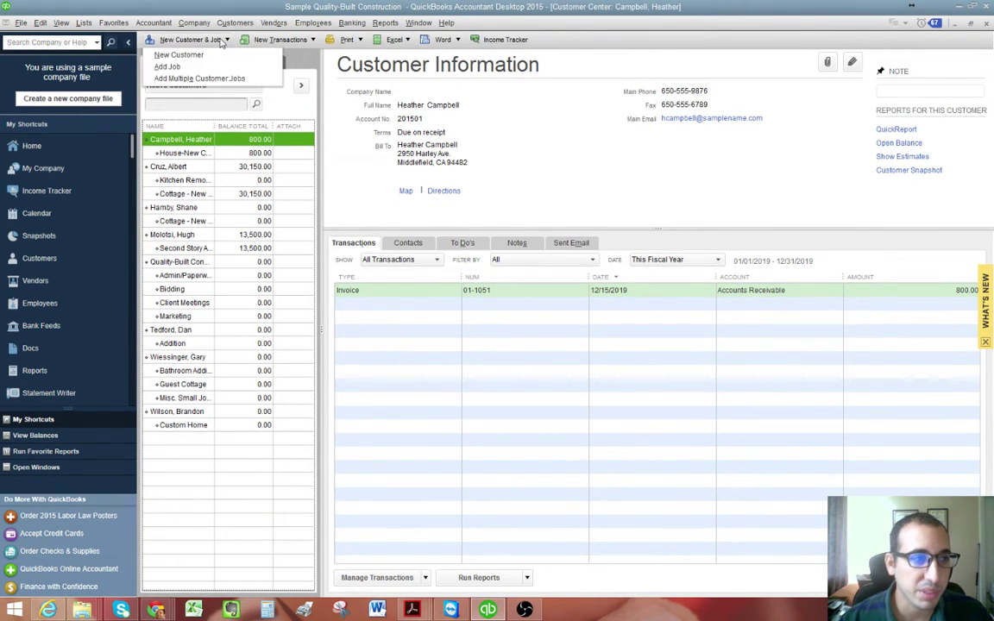
{"action": "left_click", "coordinate": [178, 54]}
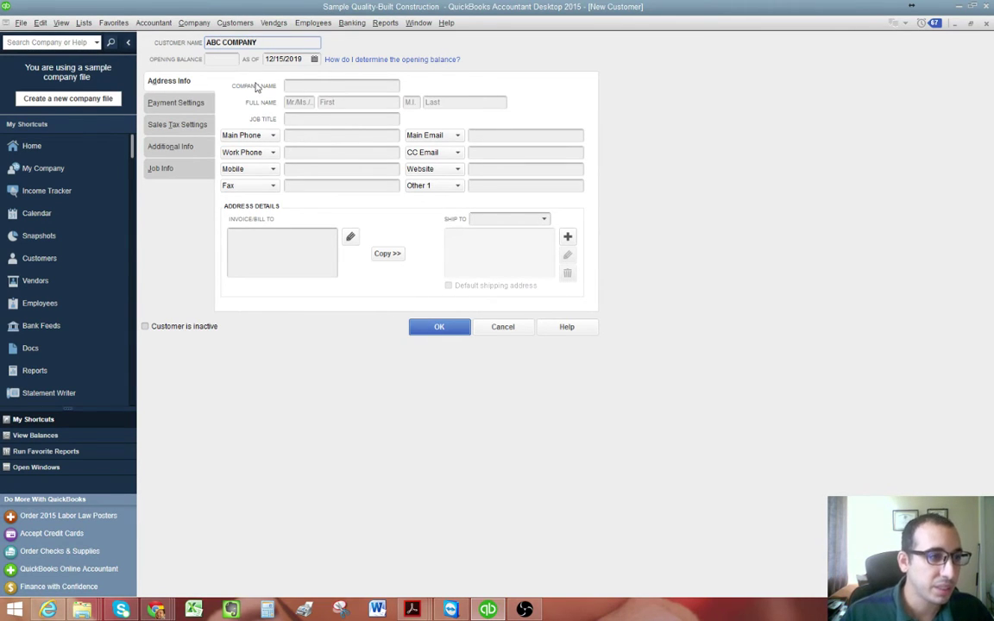
{"action": "key", "text": "Tab"}
{"action": "key", "text": "Tab"}
{"action": "key", "text": "Tab"}
{"action": "key", "text": "Tab"}
{"action": "key", "text": "Tab"}
{"action": "key", "text": "Tab"}
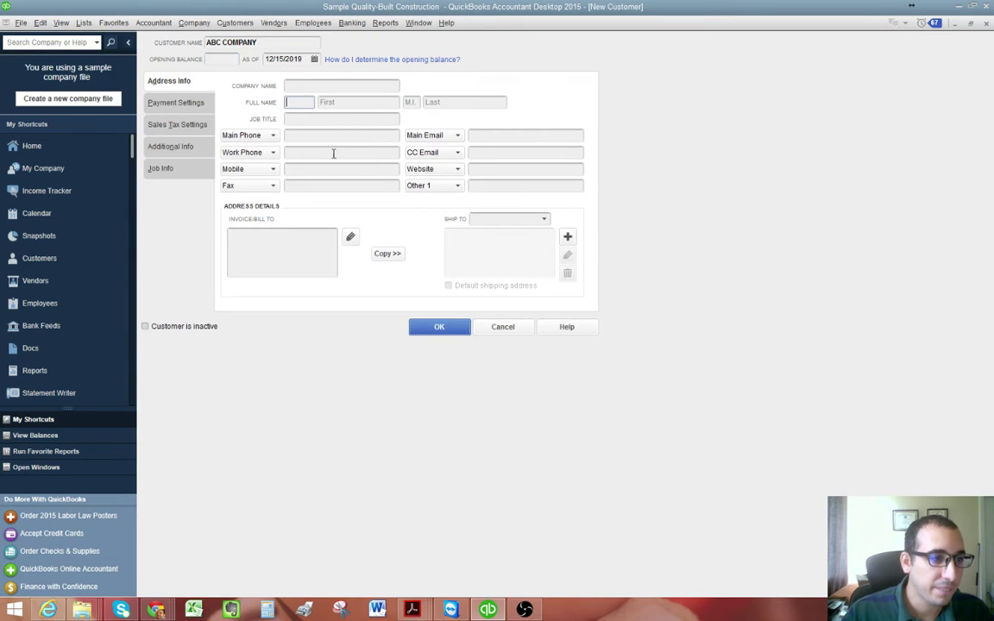
{"action": "key", "text": "Tab"}
{"action": "key", "text": "Tab"}
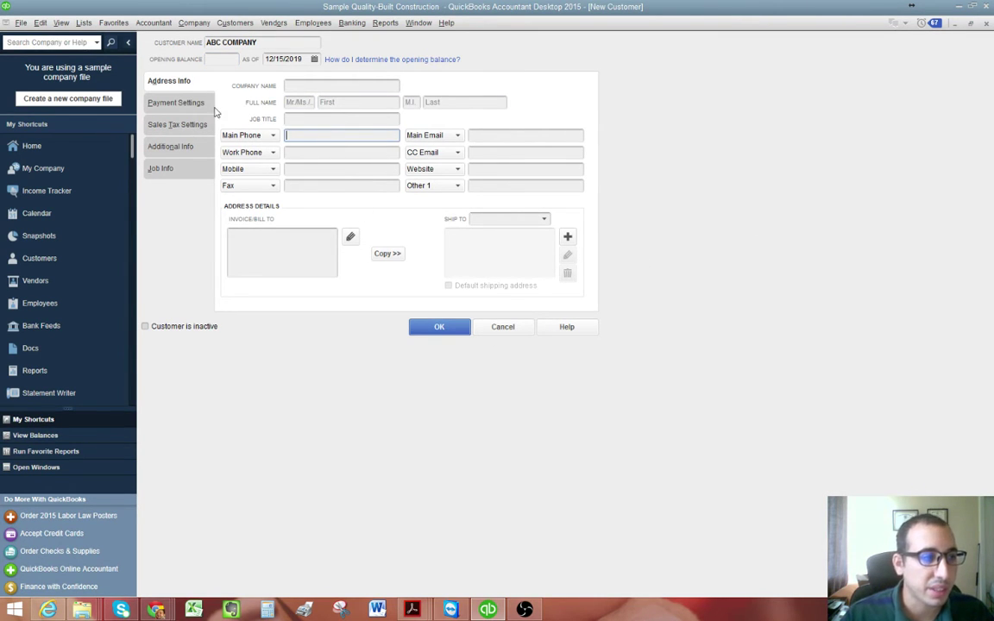
- Enter the account number in ABC COMPANY's payment settings and save the new customer
{"action": "left_click", "coordinate": [174, 105]}
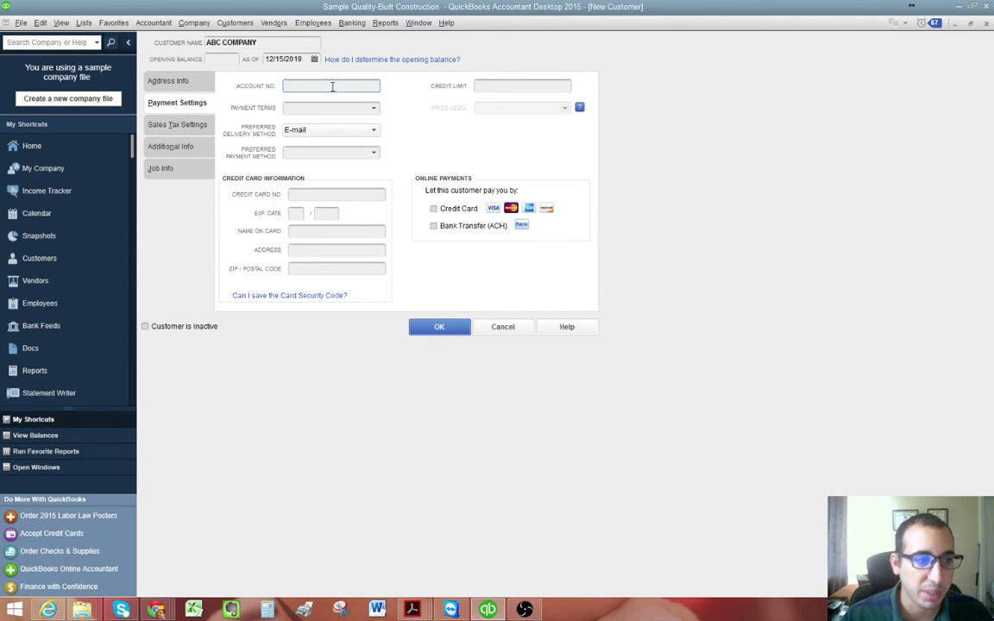
{"action": "type", "text": "201509"}
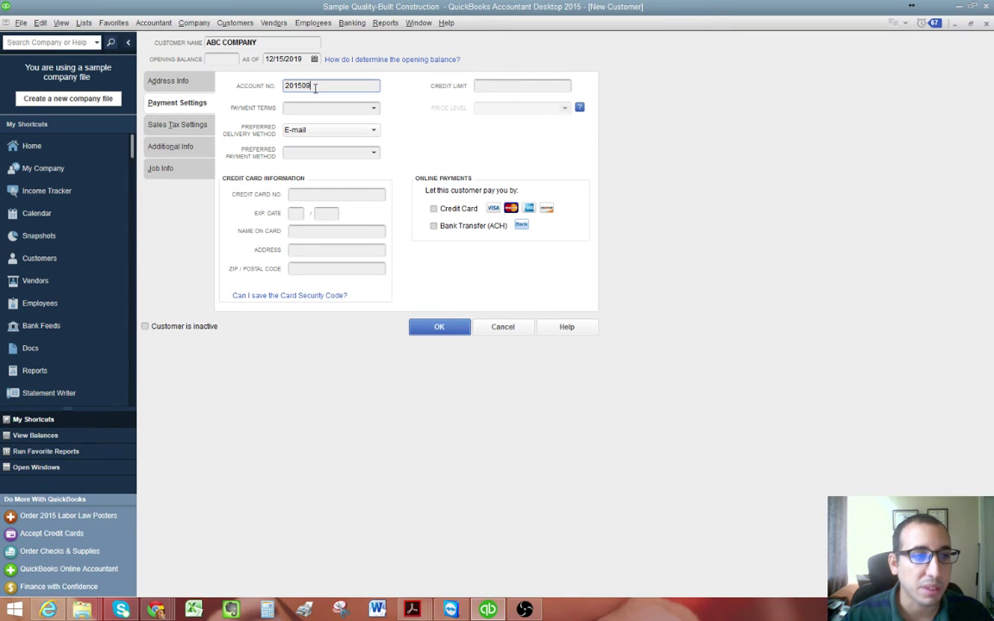
{"action": "left_click_drag", "start_coordinate": [300, 88], "coordinate": [224, 84]}
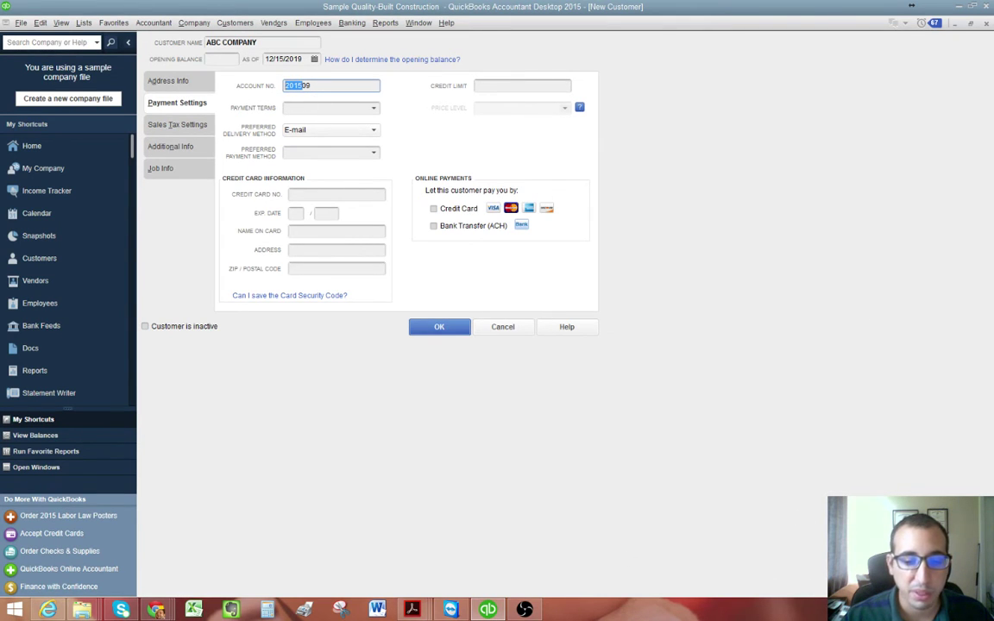
{"action": "left_click", "coordinate": [324, 87]}
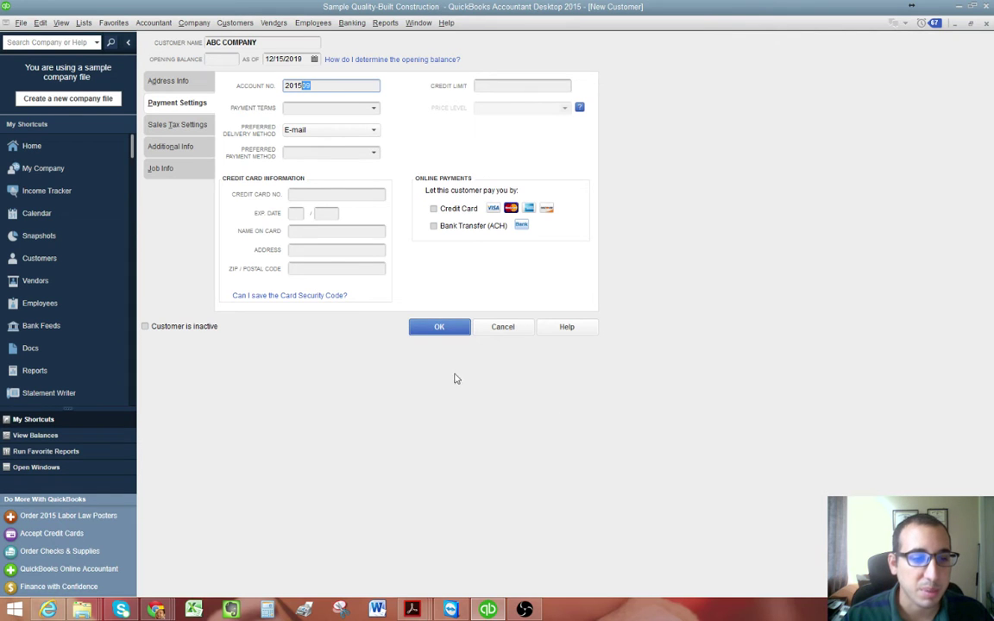
{"action": "left_click", "coordinate": [440, 333]}
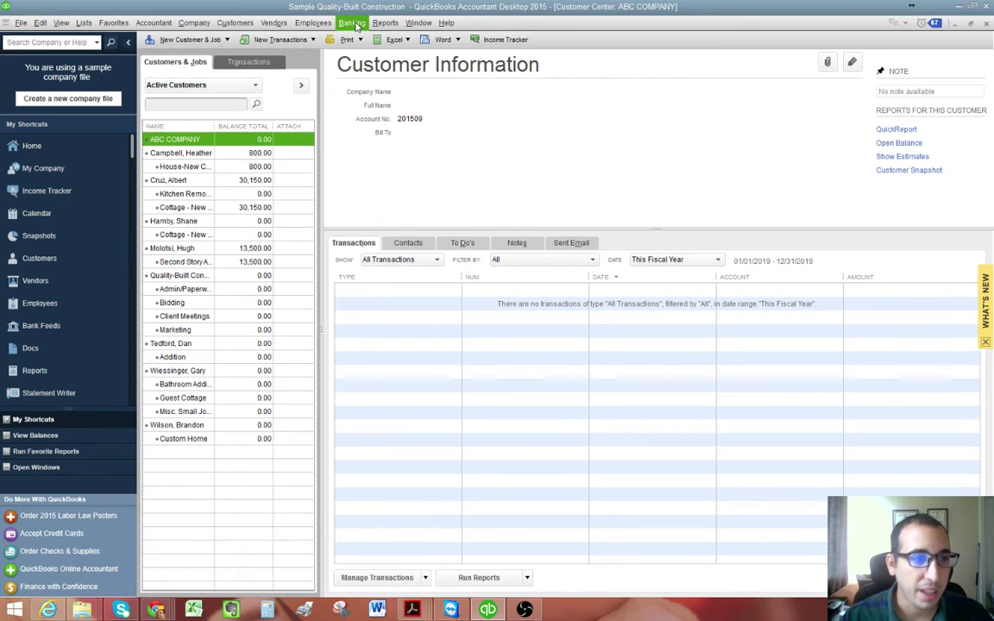
- Open the Customer Contact List report
{"action": "left_click", "coordinate": [385, 23]}
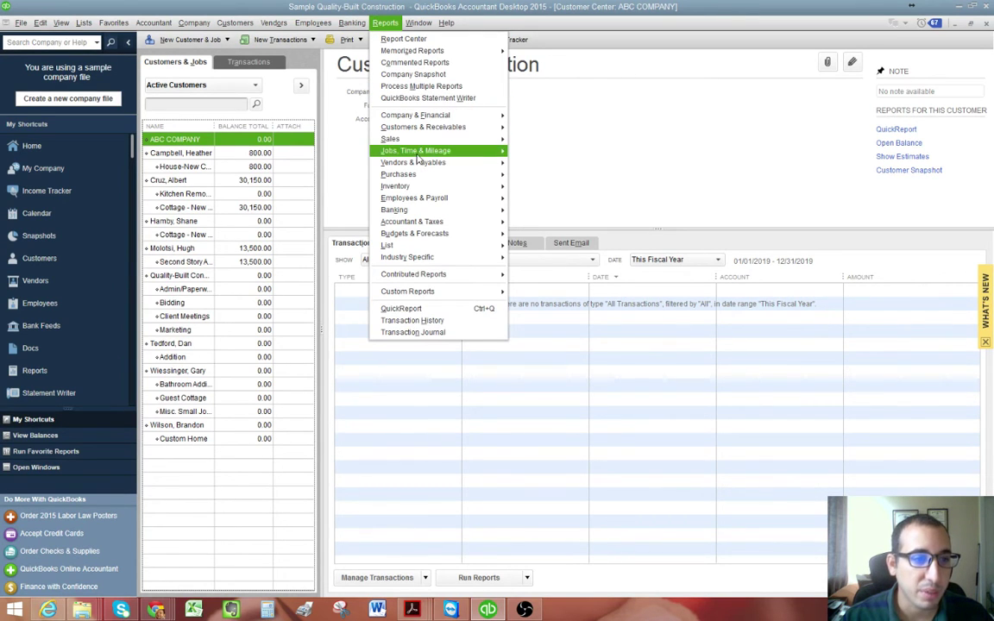
{"action": "mouse_move", "coordinate": [410, 120]}
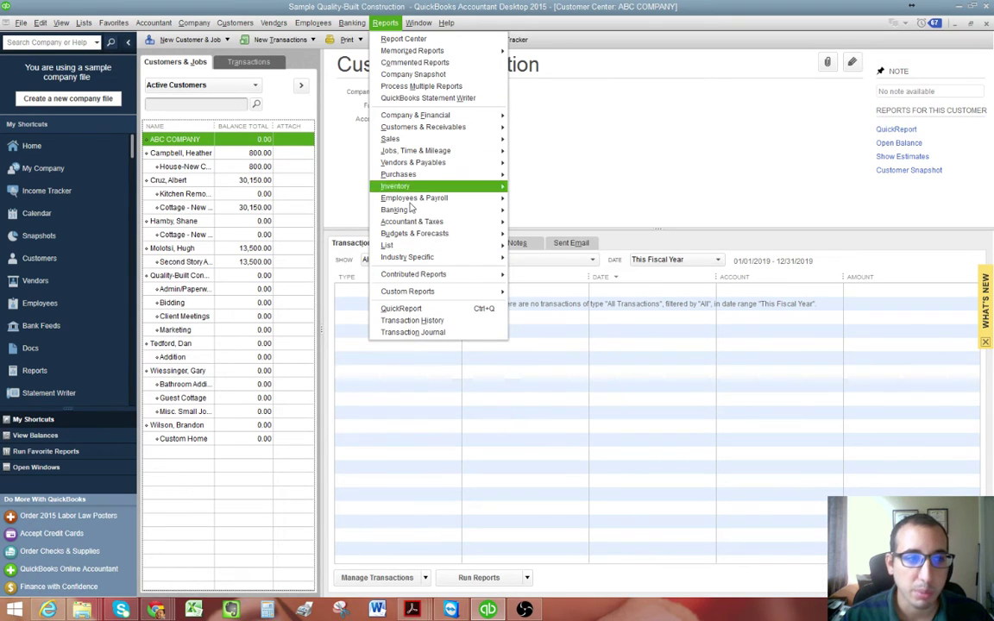
{"action": "mouse_move", "coordinate": [426, 248]}
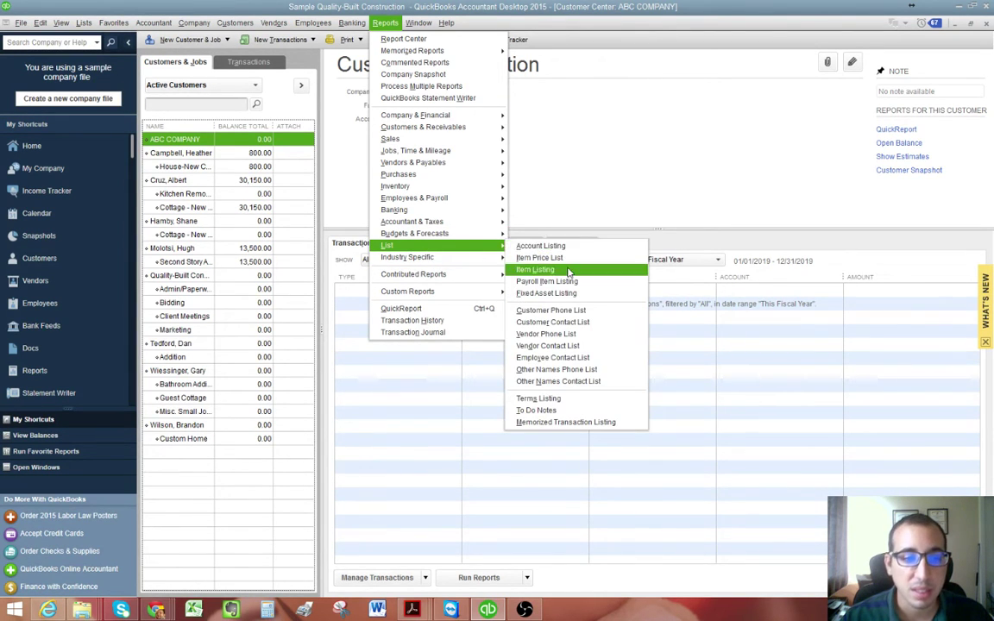
{"action": "left_click", "coordinate": [570, 324]}
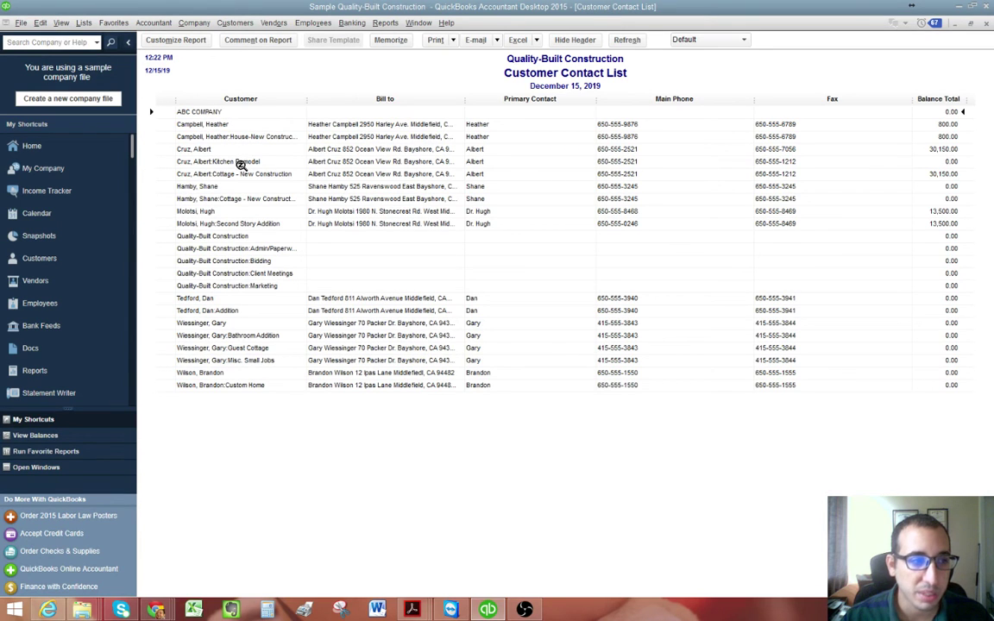
- Customize the Customer Contact List report to include the Account No. column, finding it by searching the columns for "account"
{"action": "left_click", "coordinate": [181, 43]}
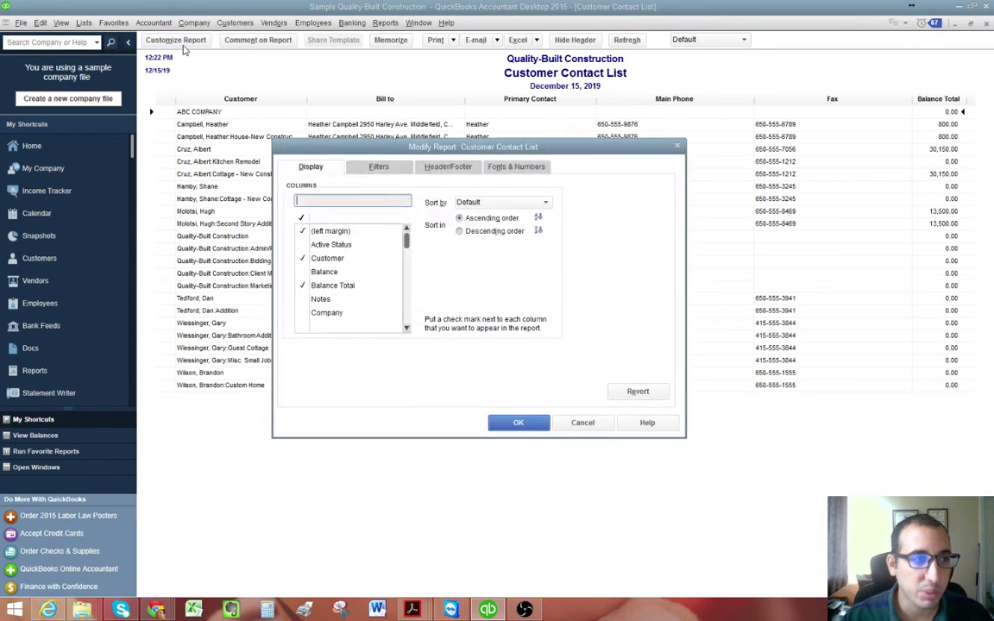
{"action": "left_click_drag", "start_coordinate": [451, 143], "coordinate": [590, 207]}
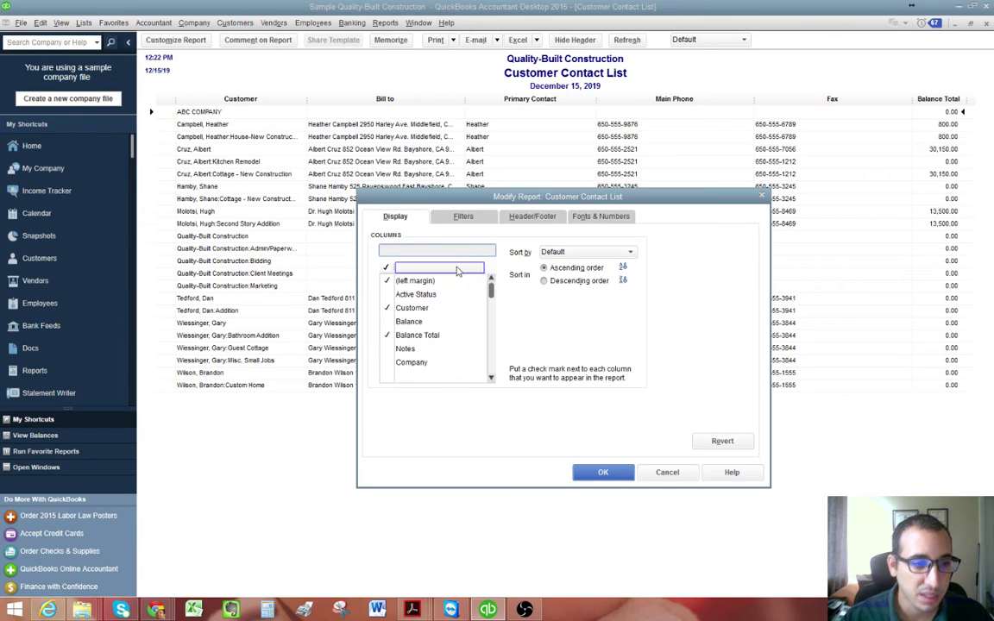
{"action": "type", "text": "a"}
{"action": "key", "text": "BackSpace"}
{"action": "scroll", "coordinate": [491, 294], "scroll_direction": "down", "scroll_amount": 3}
{"action": "scroll", "coordinate": [491, 299], "scroll_direction": "down", "scroll_amount": 5}
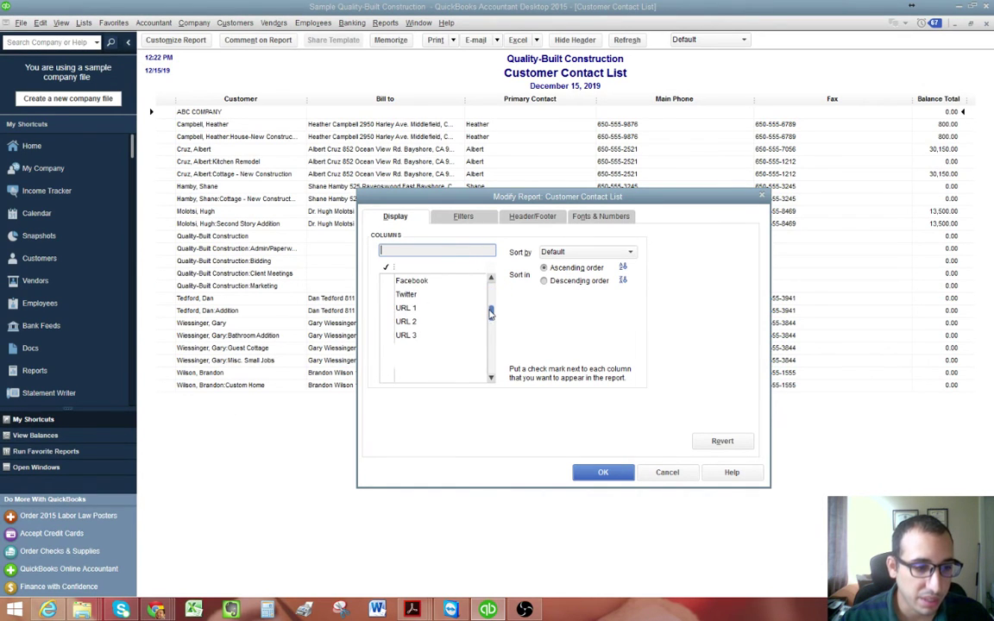
{"action": "scroll", "coordinate": [490, 317], "scroll_direction": "down", "scroll_amount": 1}
{"action": "type", "text": "account"}
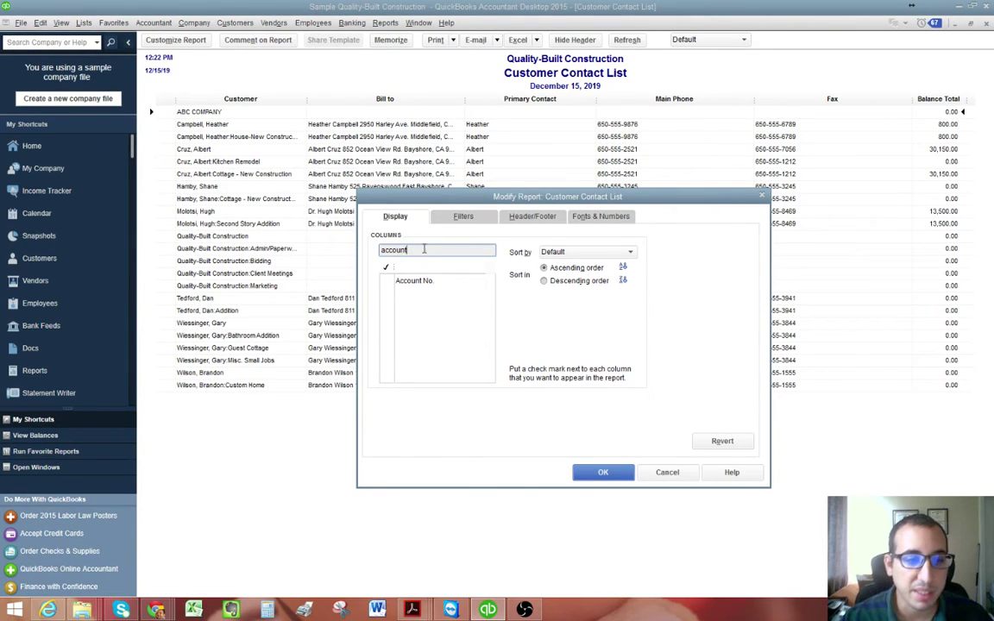
{"action": "double_click", "coordinate": [425, 249]}
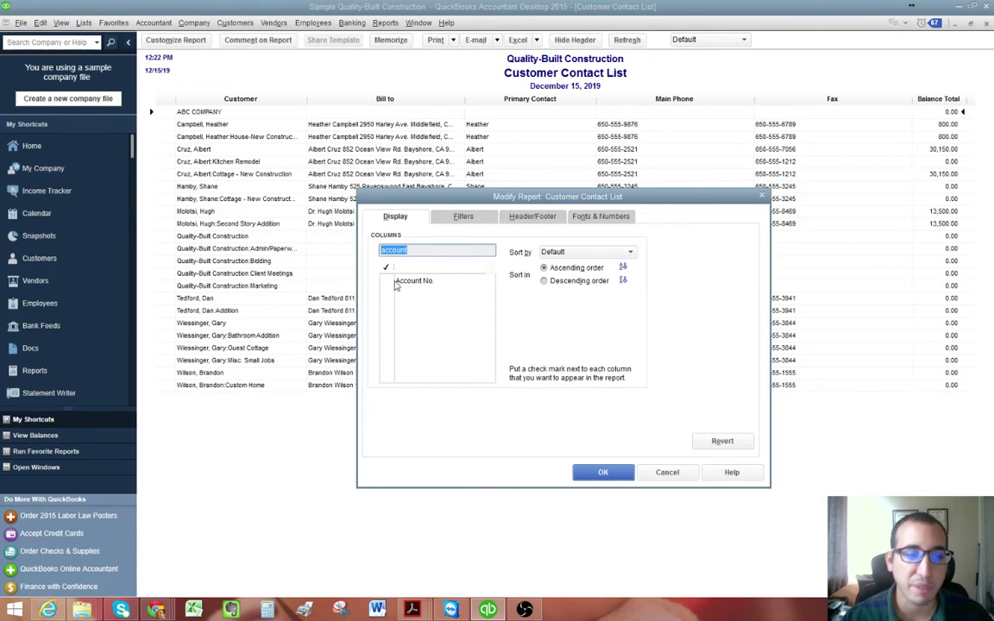
{"action": "left_click", "coordinate": [388, 282]}
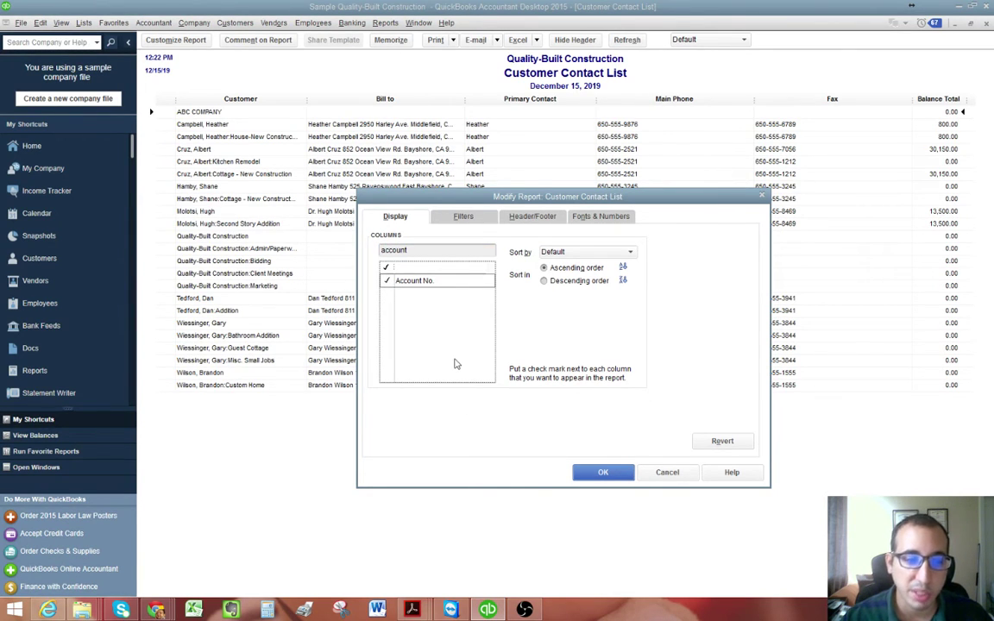
{"action": "left_click", "coordinate": [409, 270]}
{"action": "left_click", "coordinate": [427, 282]}
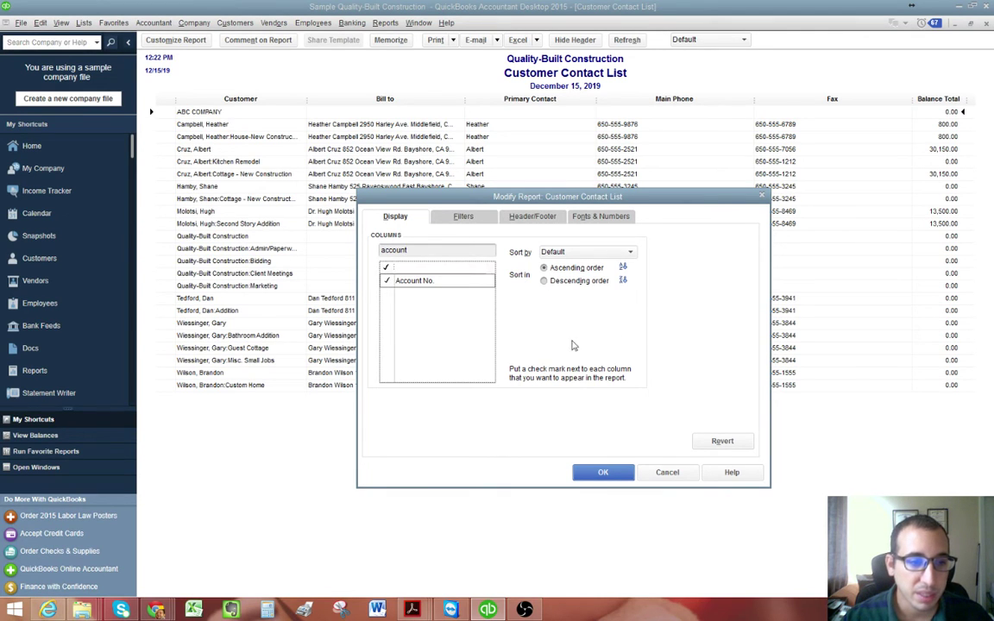
{"action": "left_click", "coordinate": [602, 472]}
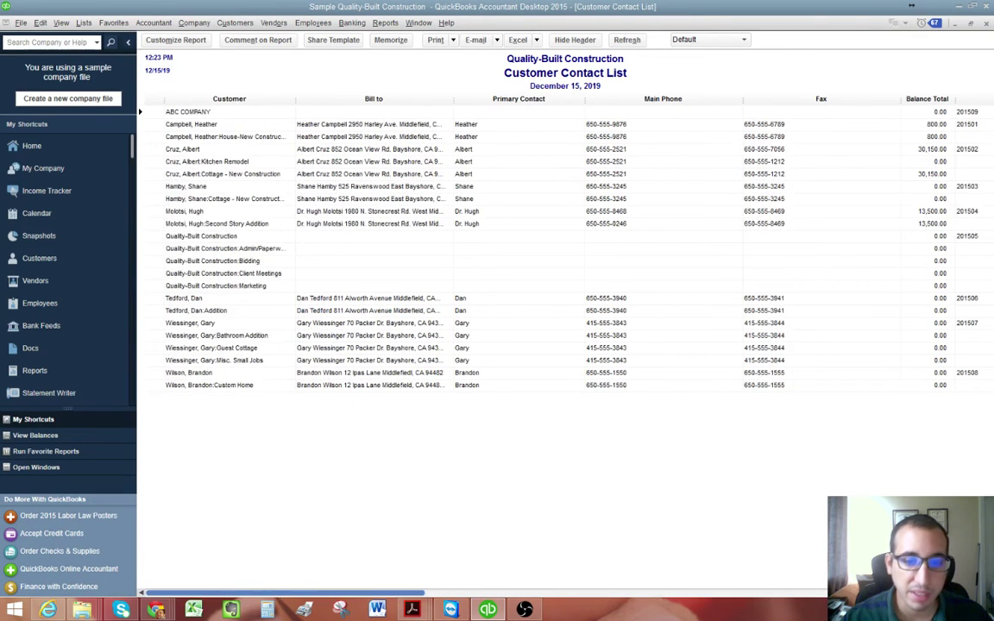
- Move the Account No. column ahead of the Customer column so it comes first in the report
{"action": "scroll", "coordinate": [560, 250], "scroll_direction": "right", "scroll_amount": 5}
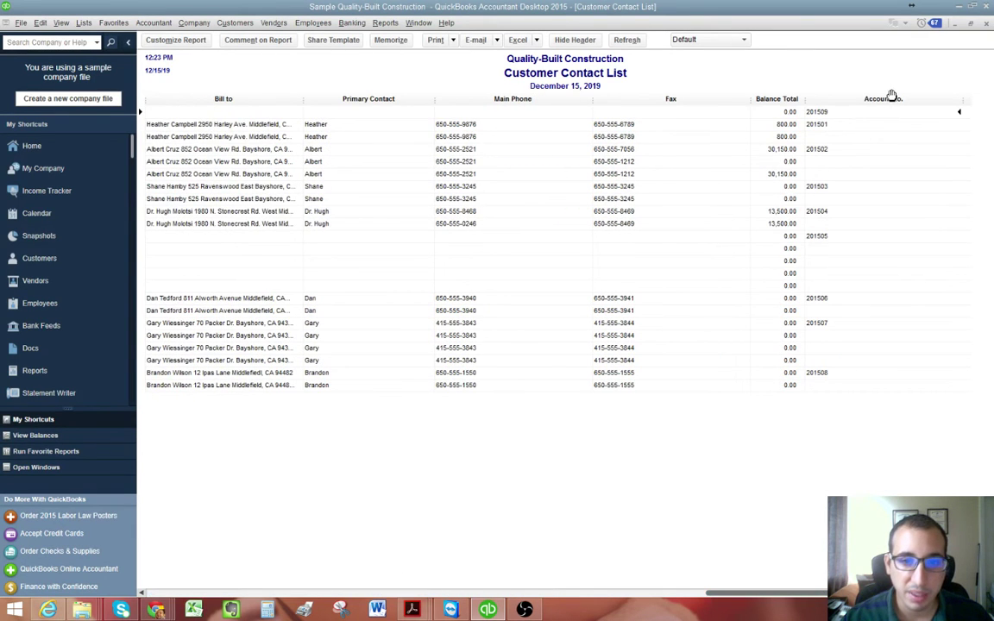
{"action": "left_click_drag", "start_coordinate": [887, 98], "coordinate": [833, 102]}
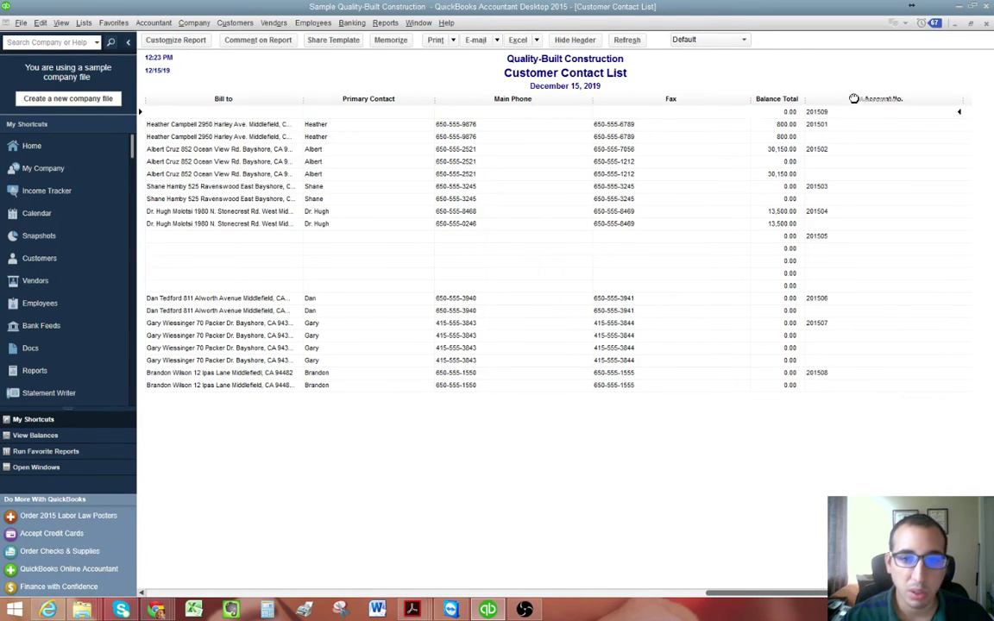
{"action": "left_click_drag", "start_coordinate": [854, 98], "coordinate": [180, 101]}
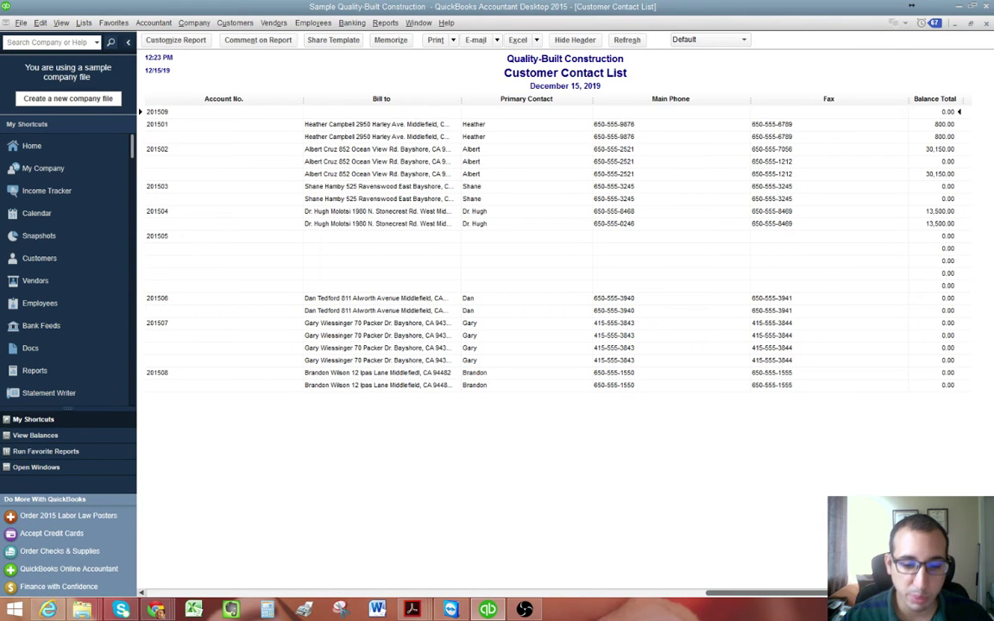
{"action": "left_click_drag", "start_coordinate": [833, 592], "coordinate": [275, 567]}
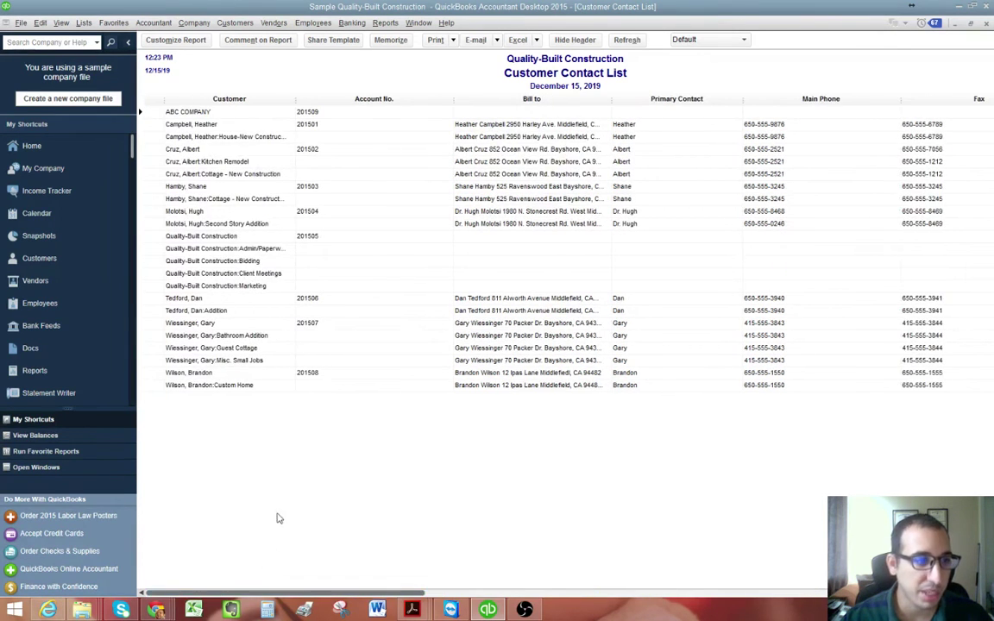
{"action": "left_click_drag", "start_coordinate": [381, 100], "coordinate": [149, 101]}
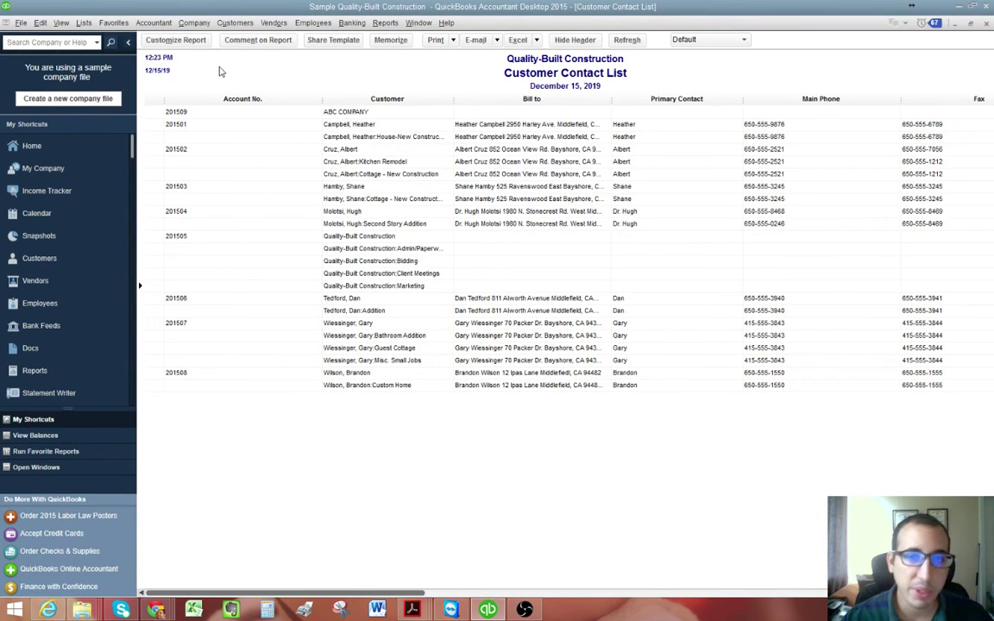
- Filter the Customer Contact List report to Customer:Job Level equal to 0, finding the filter by searching for "custom"
{"action": "left_click", "coordinate": [177, 40]}
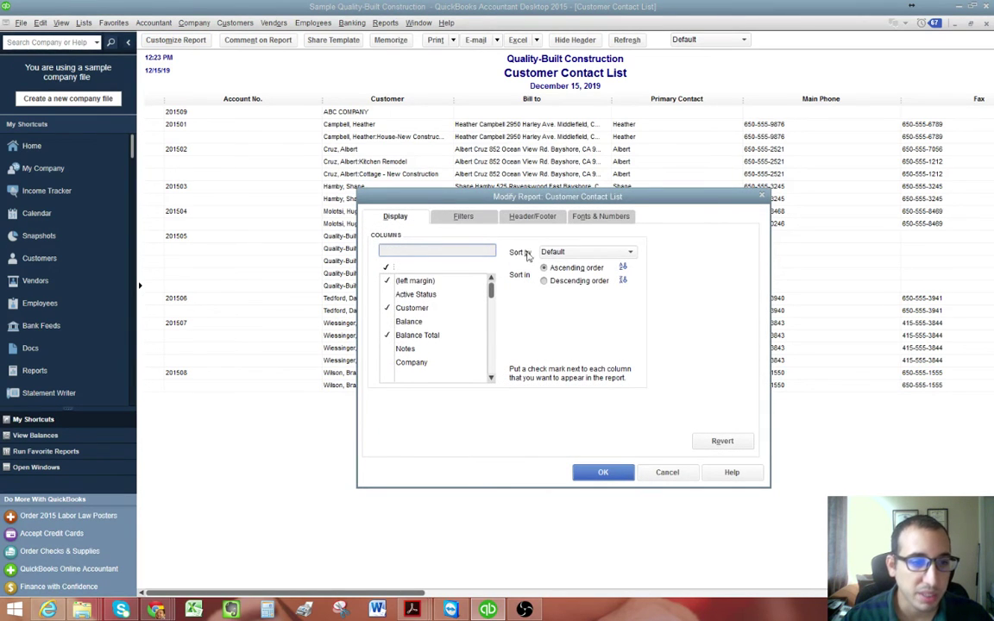
{"action": "left_click", "coordinate": [464, 216]}
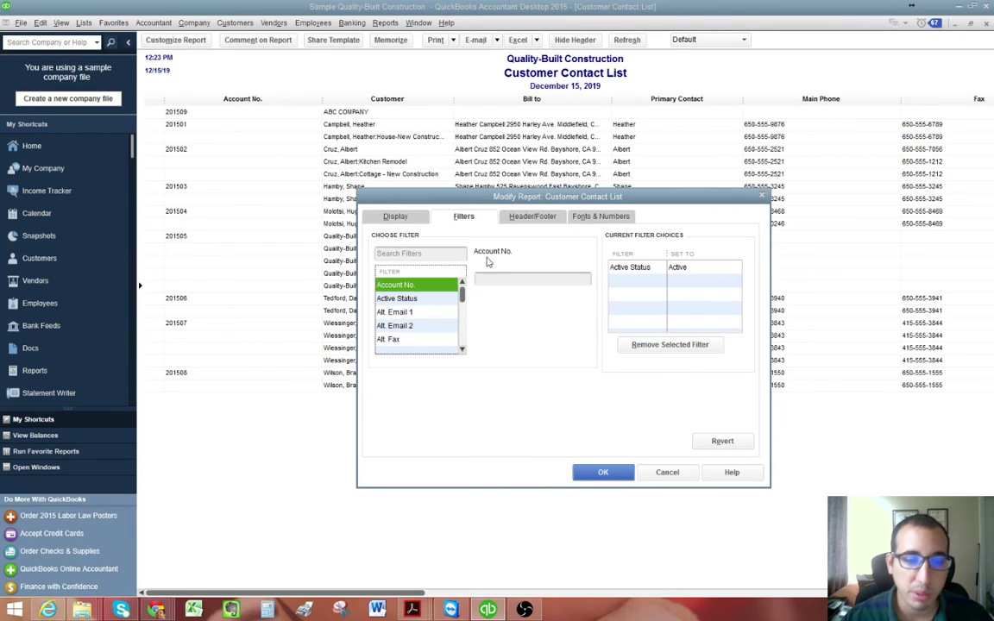
{"action": "left_click", "coordinate": [421, 255]}
{"action": "type", "text": "custom"}
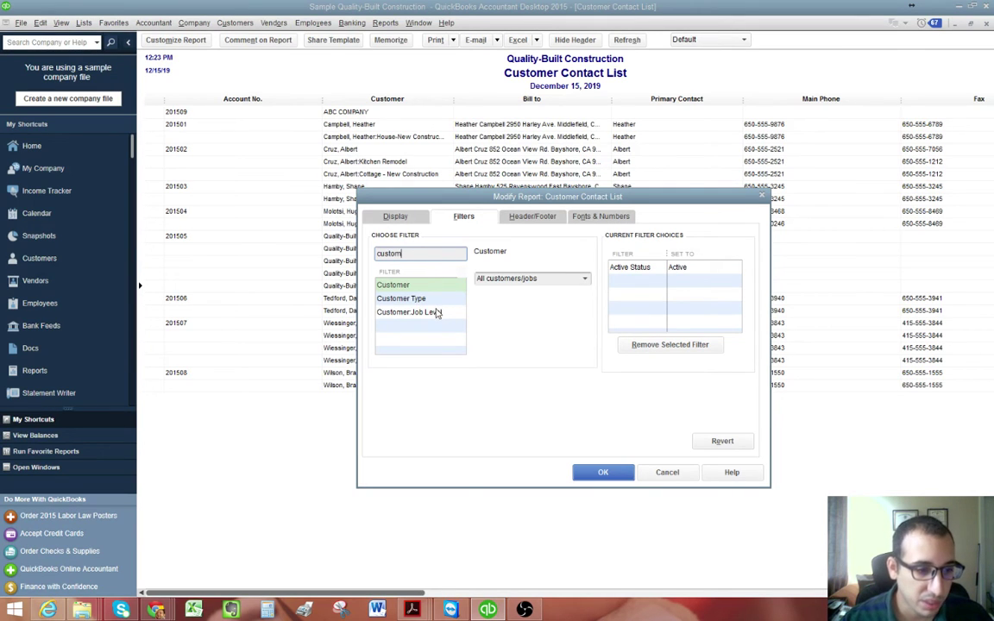
{"action": "left_click", "coordinate": [435, 314]}
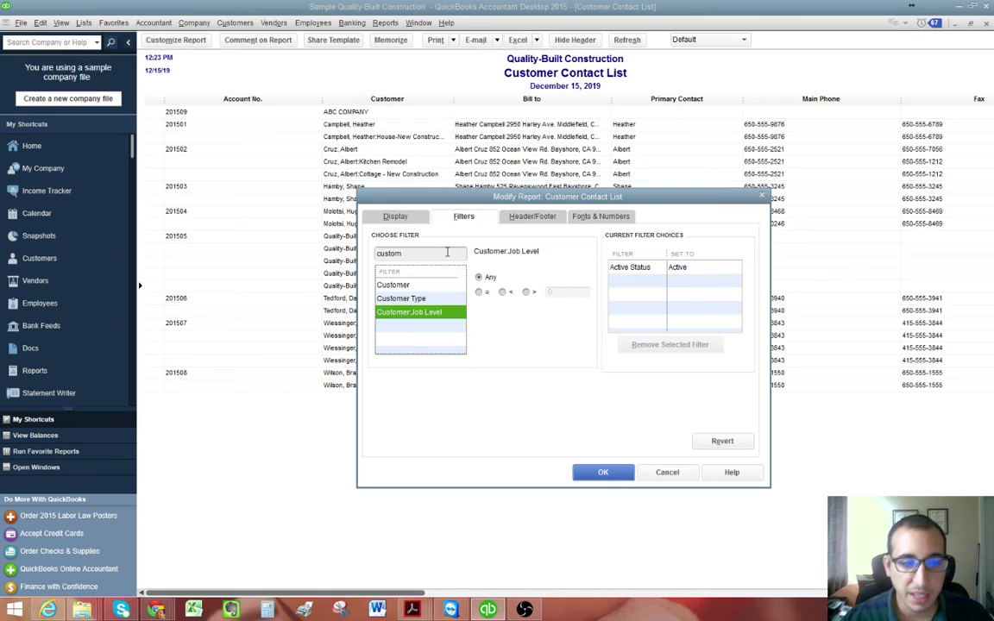
{"action": "left_click", "coordinate": [407, 253]}
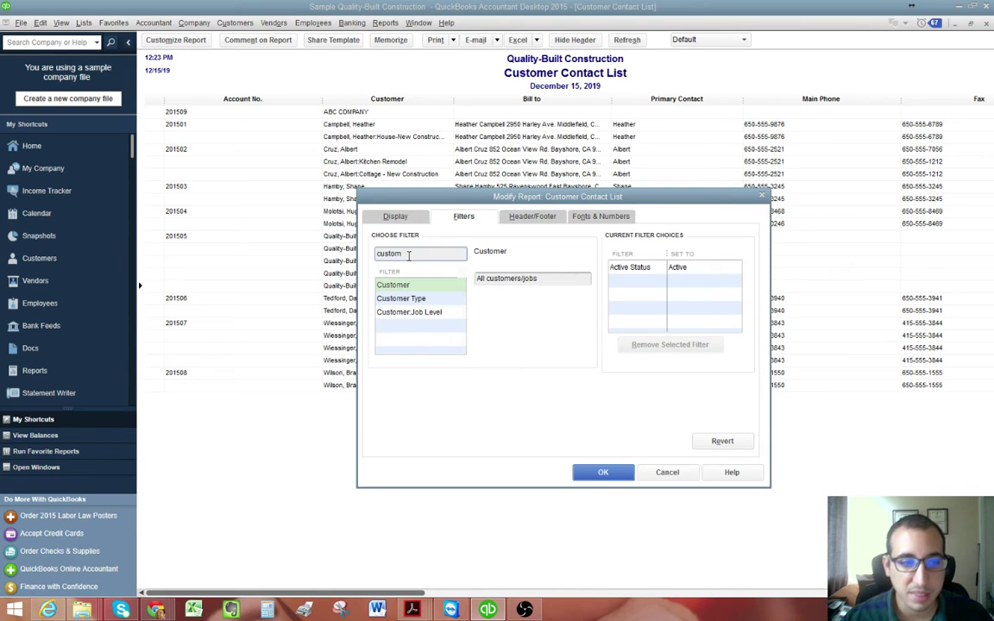
{"action": "left_click", "coordinate": [436, 313]}
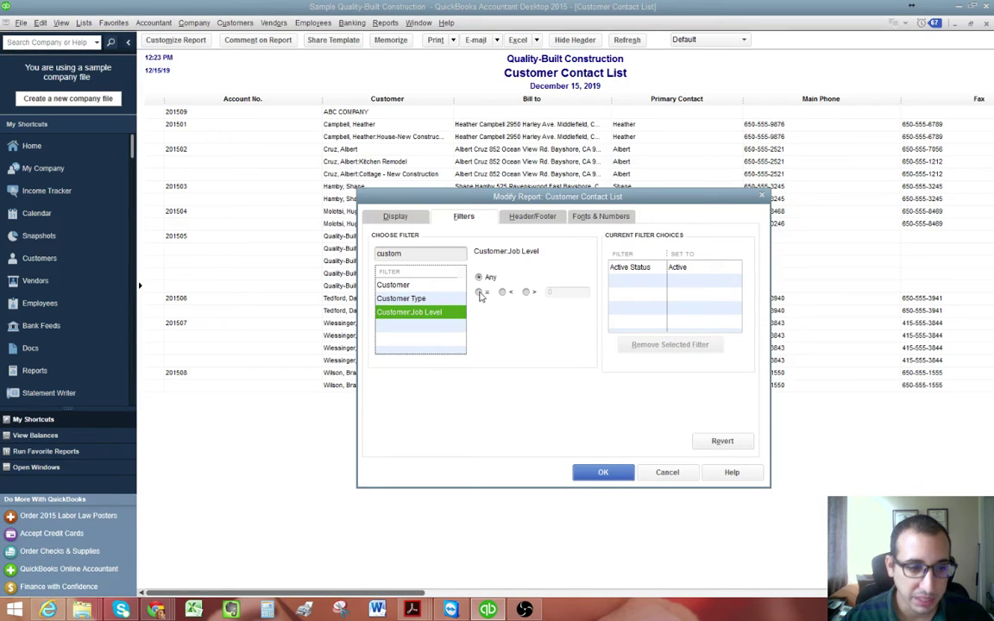
{"action": "left_click", "coordinate": [482, 292]}
{"action": "double_click", "coordinate": [562, 292]}
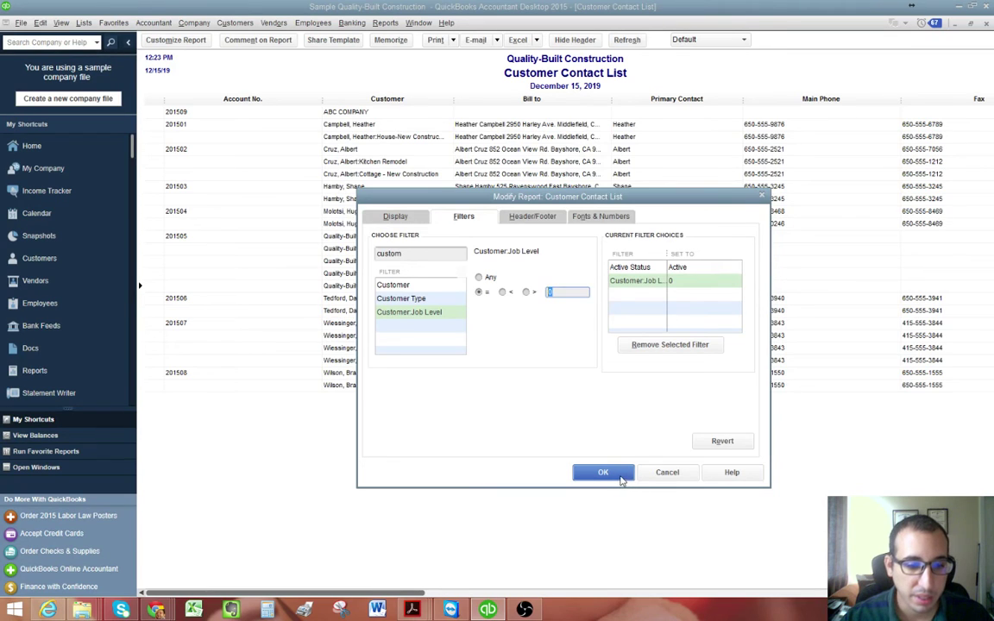
{"action": "left_click", "coordinate": [603, 473]}
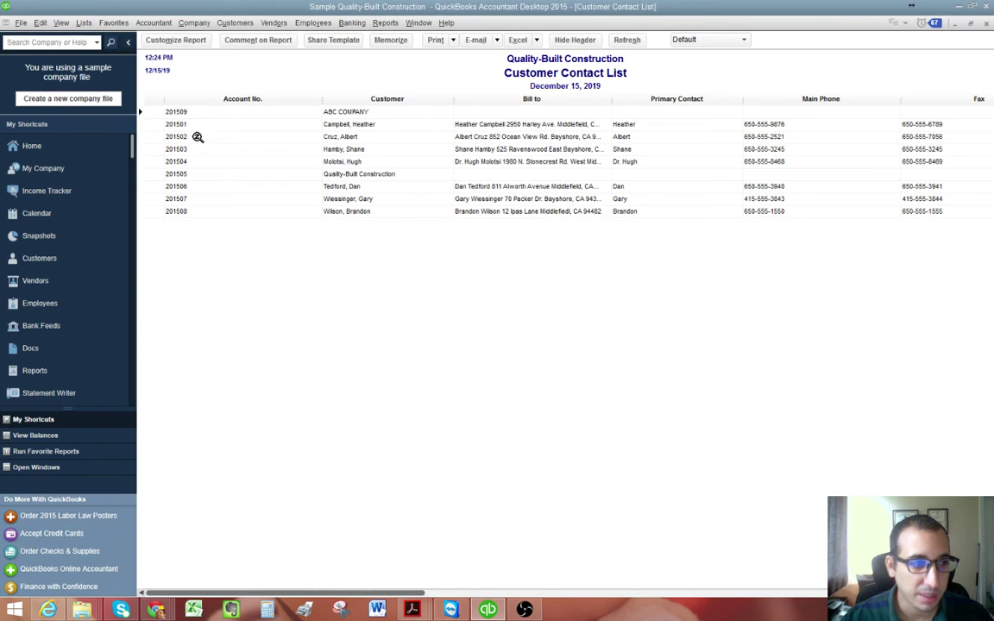
- Sort the Customer Contact List report by Account No
{"action": "left_click", "coordinate": [189, 200]}
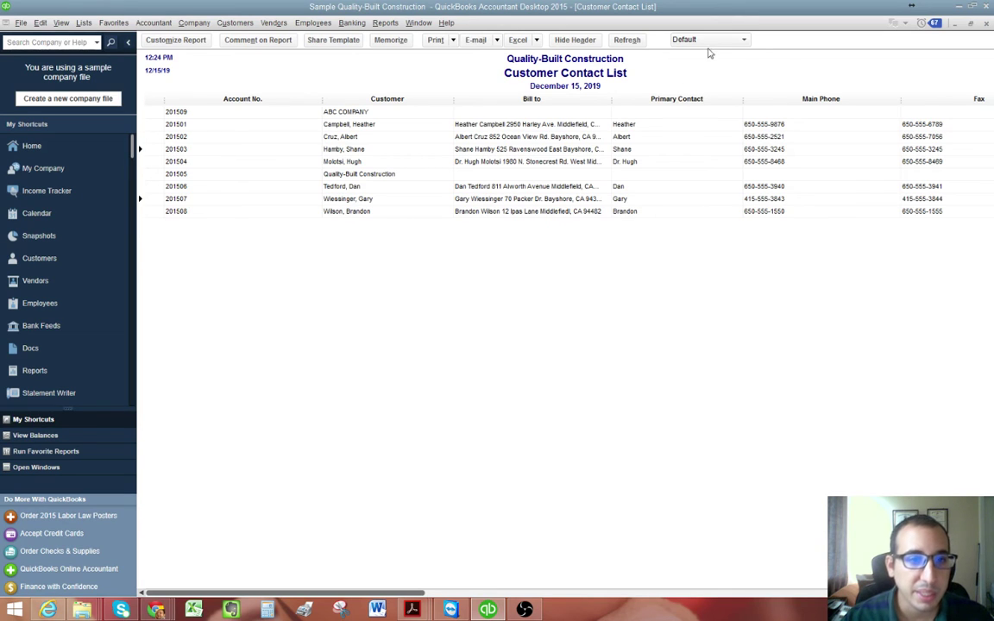
{"action": "left_click", "coordinate": [744, 40]}
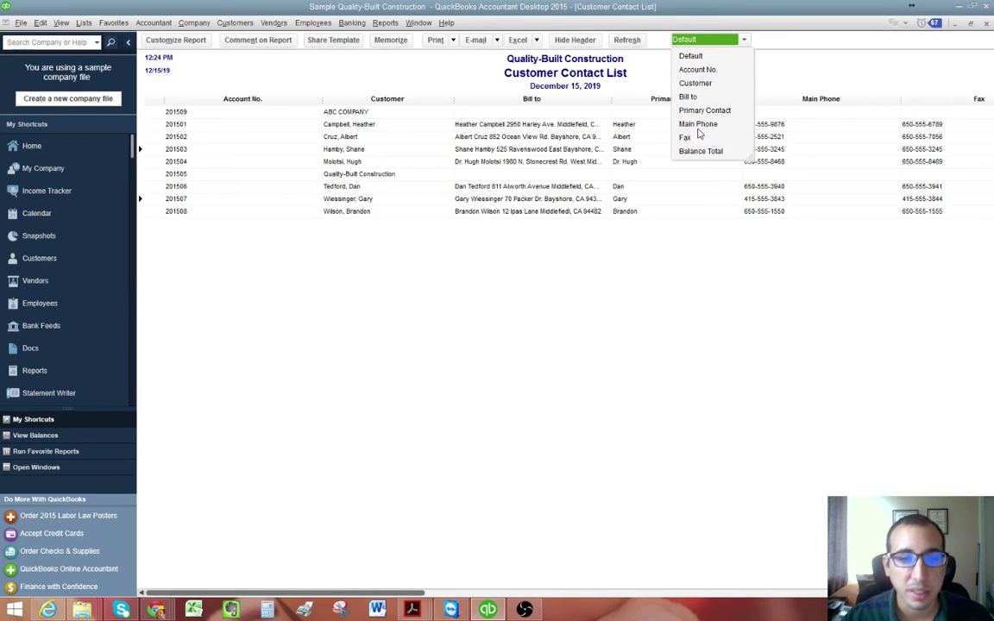
{"action": "left_click", "coordinate": [697, 71]}
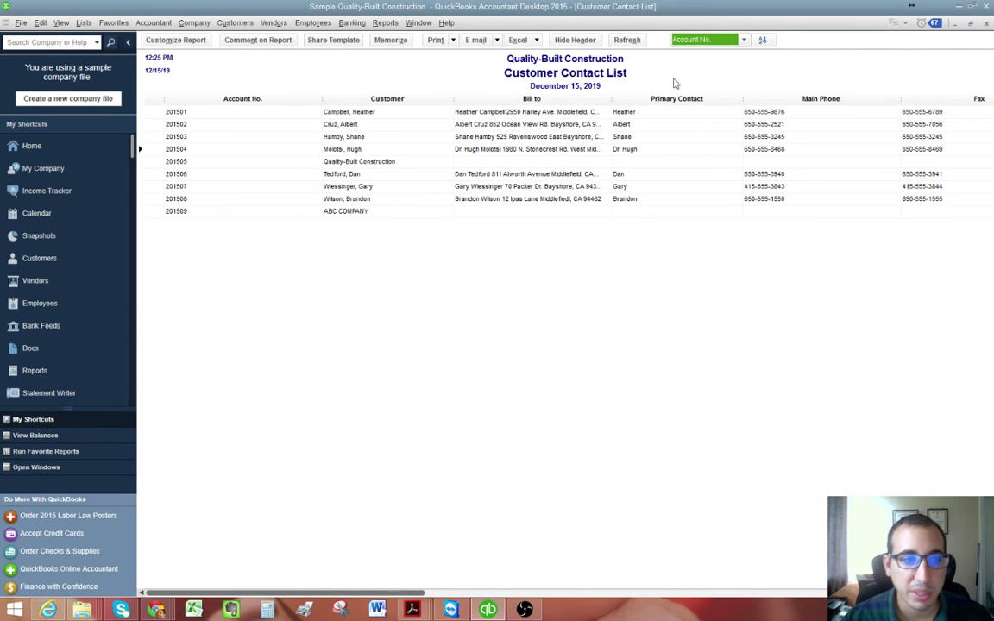
- Memorize the customized report under the name "Customer Contact List - Account Number"
{"action": "left_click", "coordinate": [393, 40]}
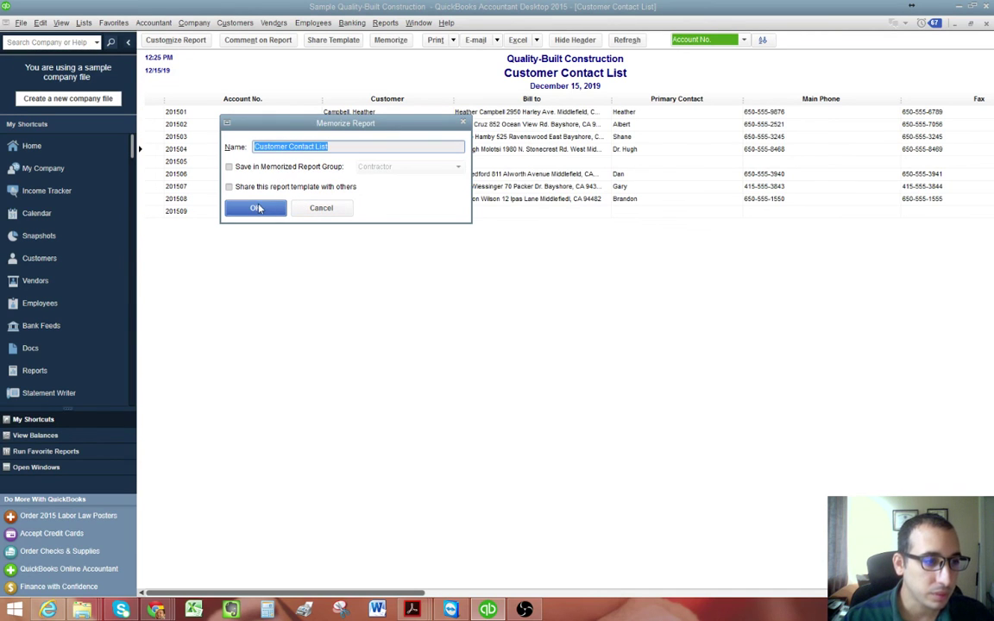
{"action": "left_click", "coordinate": [254, 209]}
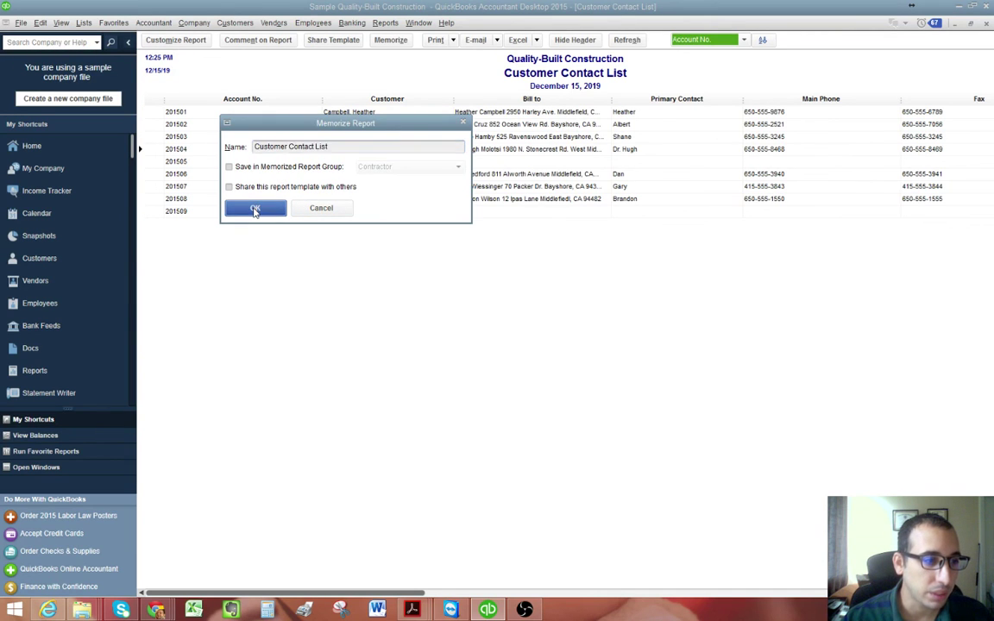
{"action": "left_click", "coordinate": [346, 147]}
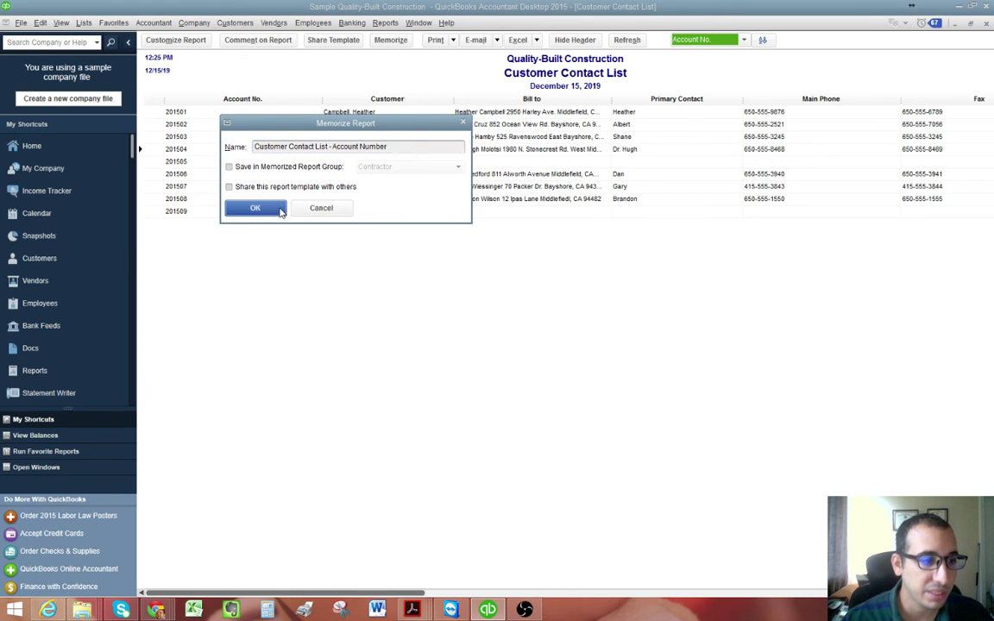
{"action": "left_click", "coordinate": [285, 210]}
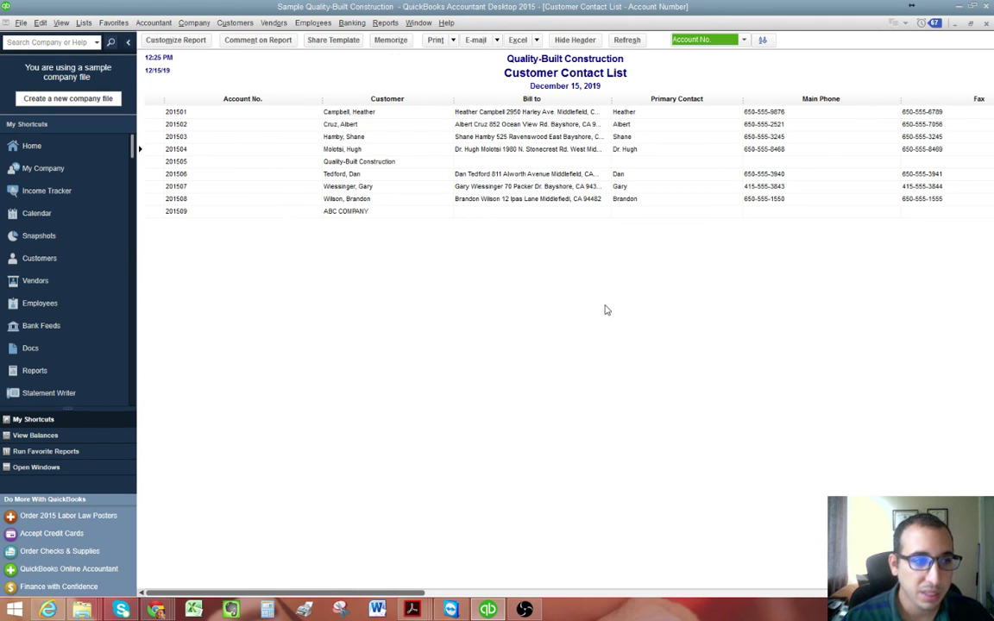